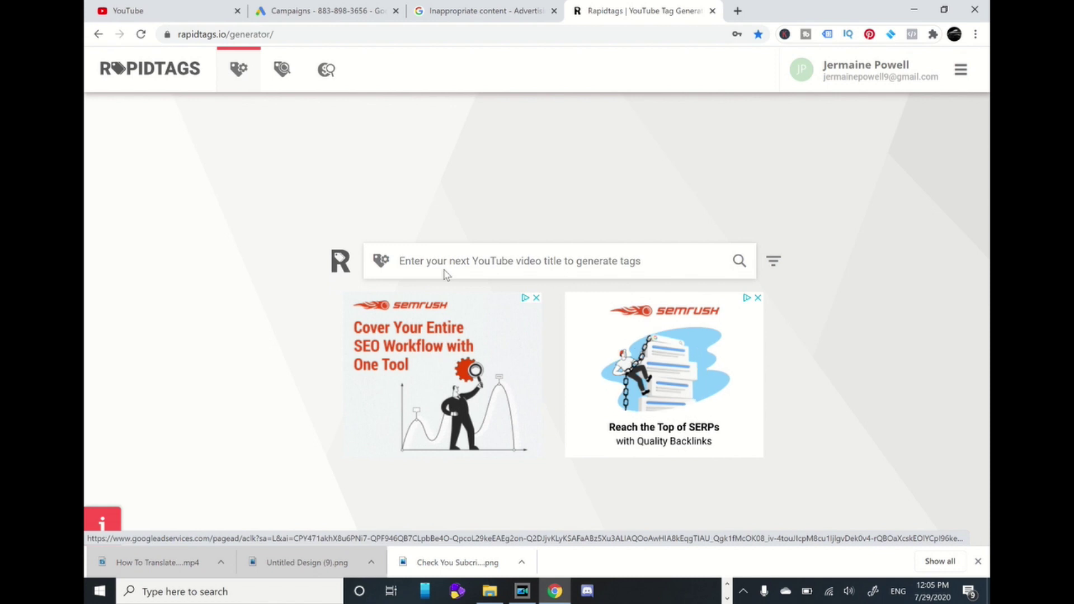
# Generate Rapidtags tags for 'how to become a social media influencer' and copy them all.
pyautogui.write('how to')
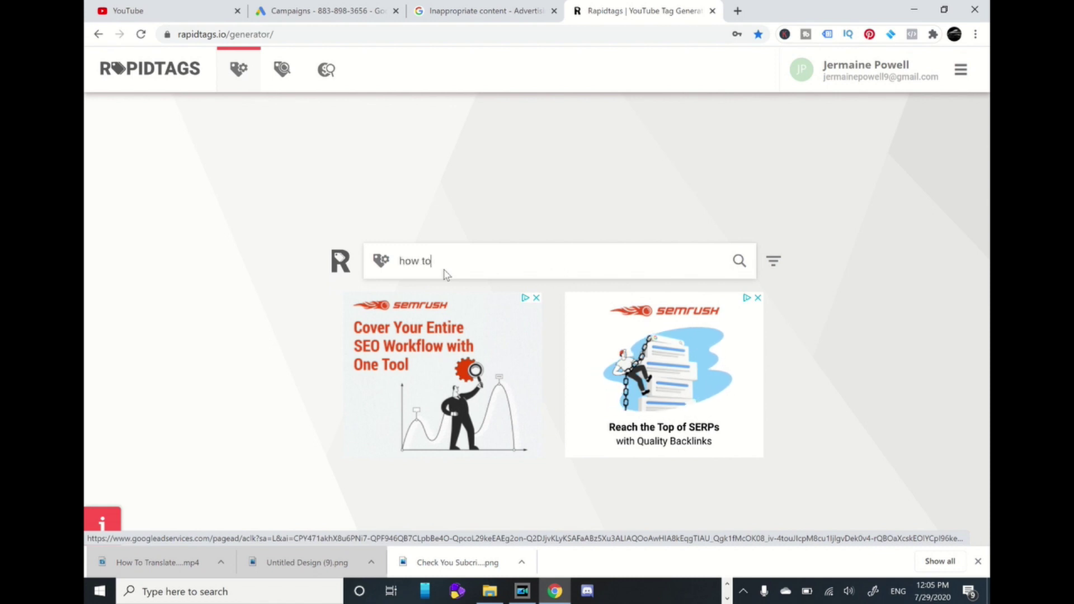
pyautogui.write(' become ')
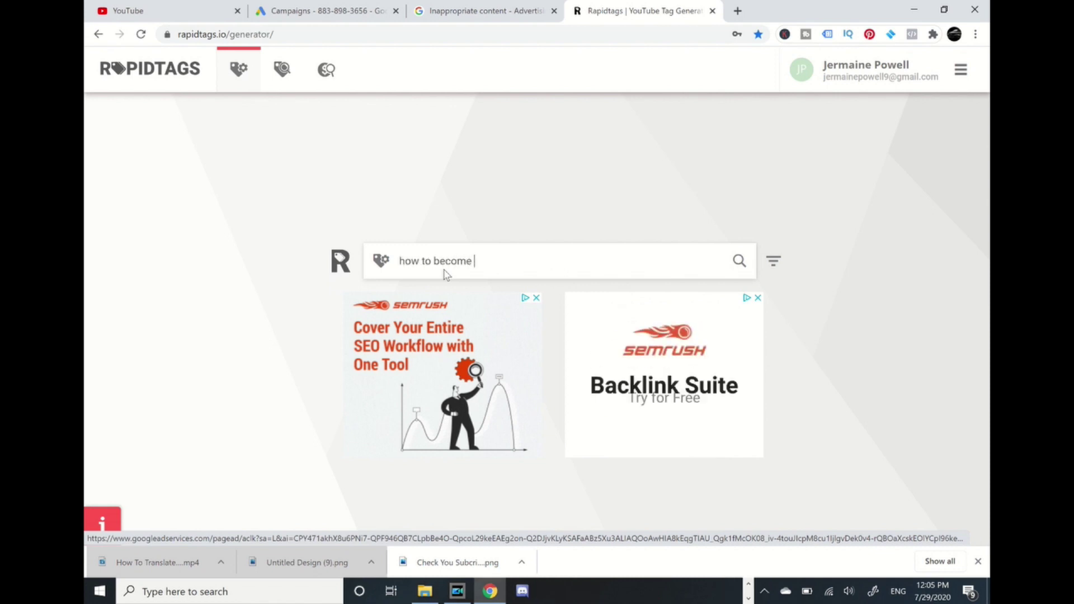
pyautogui.write('a social ')
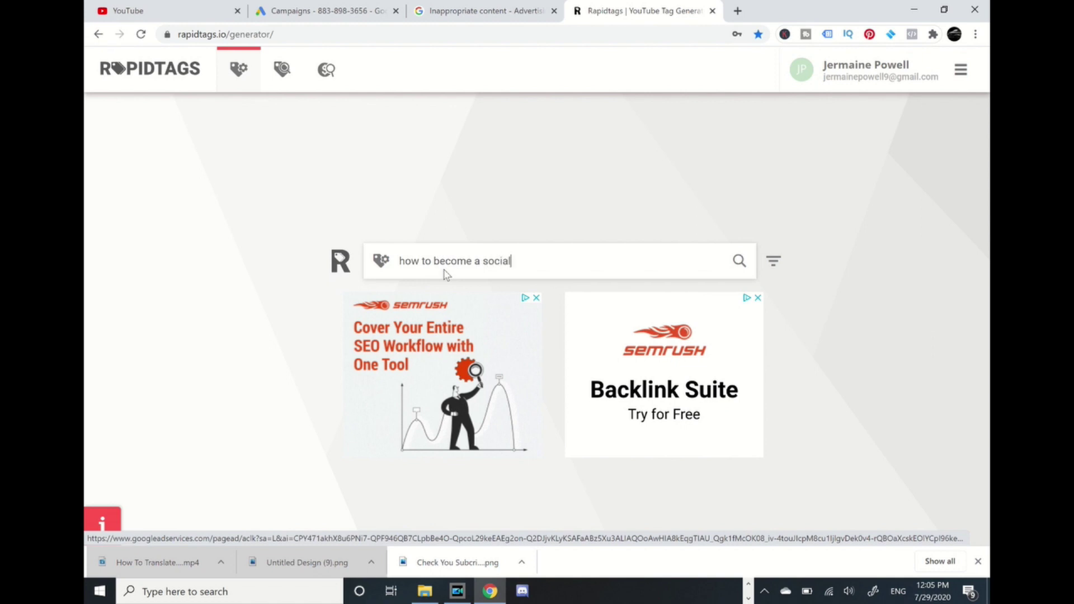
pyautogui.write('media i')
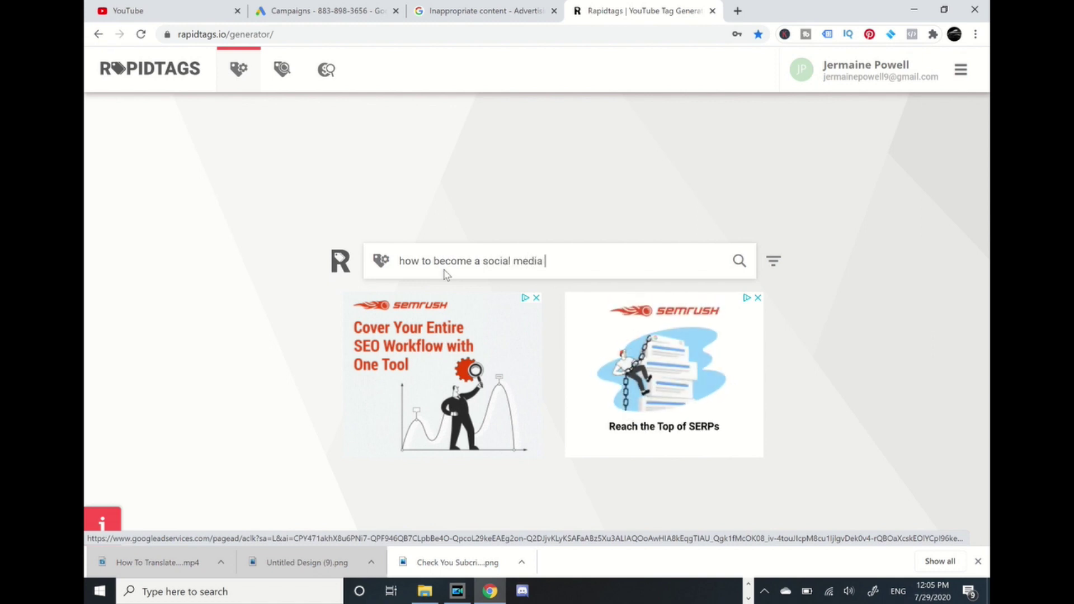
pyautogui.write('nfluen')
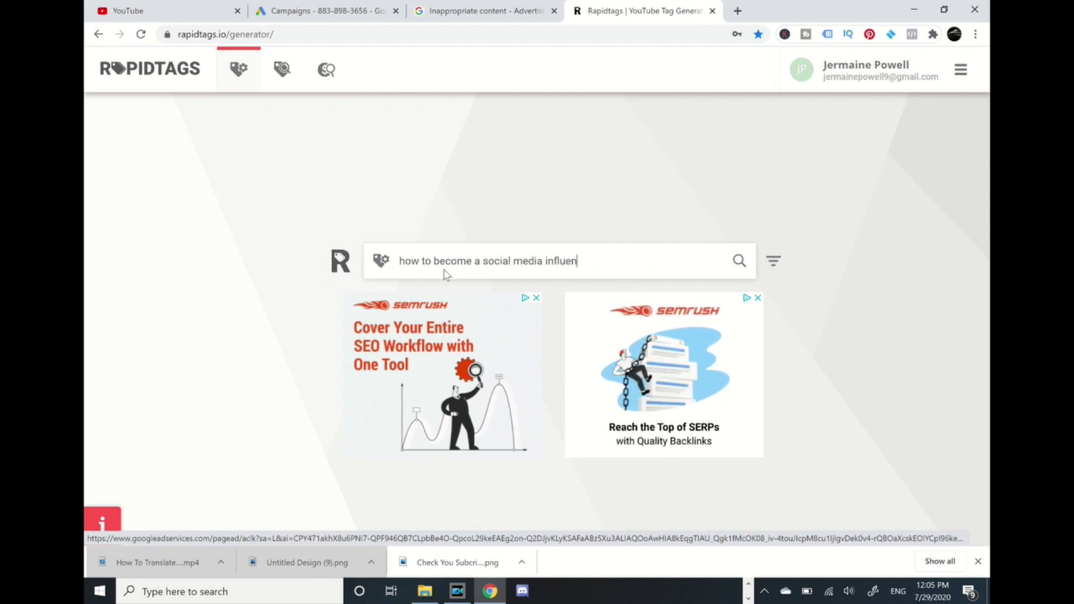
pyautogui.write('cer')
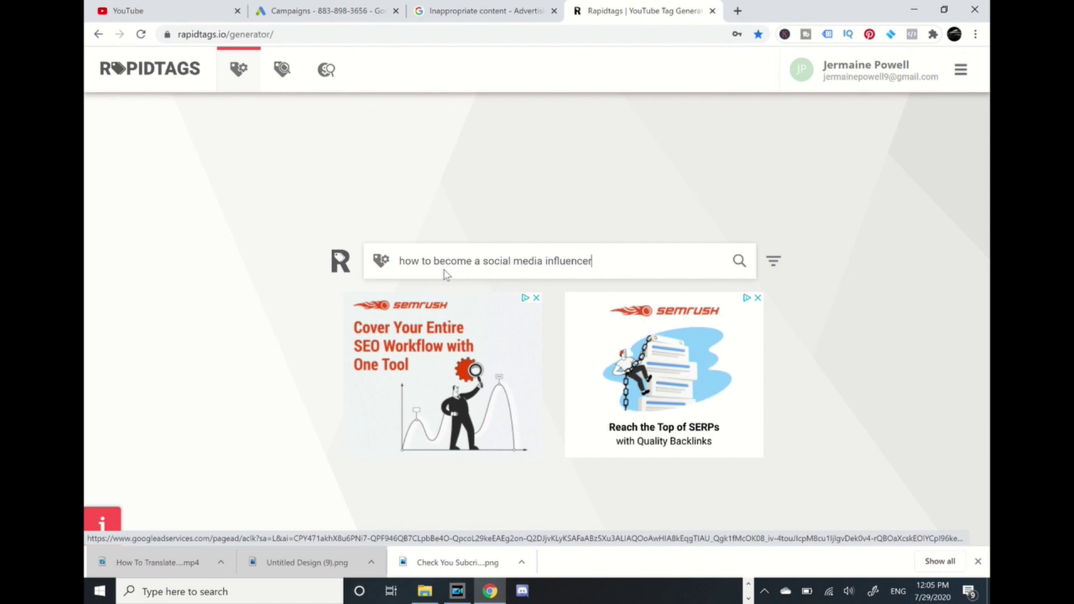
pyautogui.press('Return')
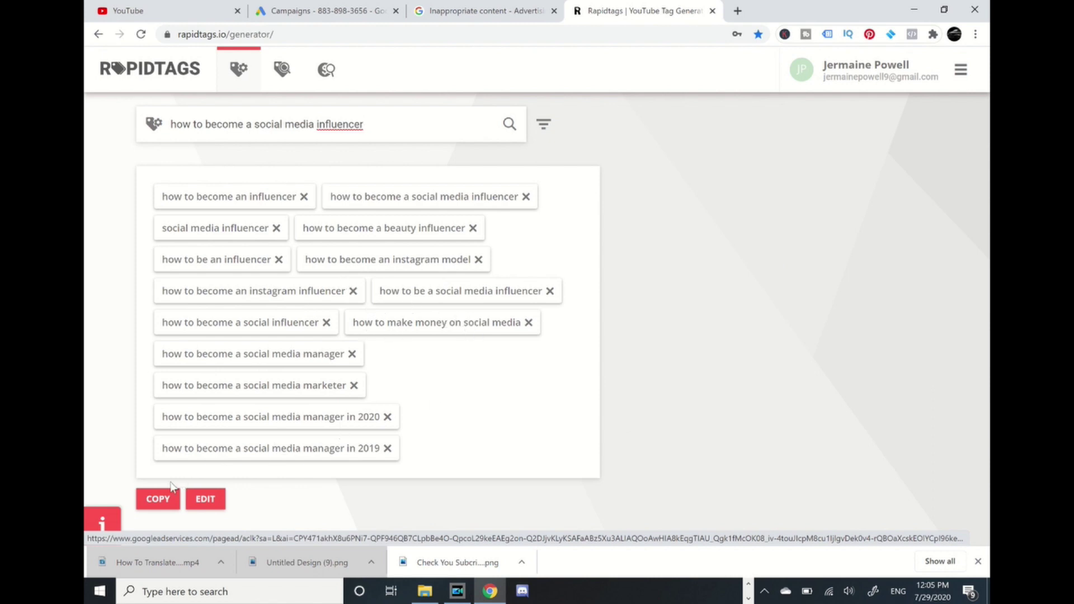
pyautogui.click(162, 499)
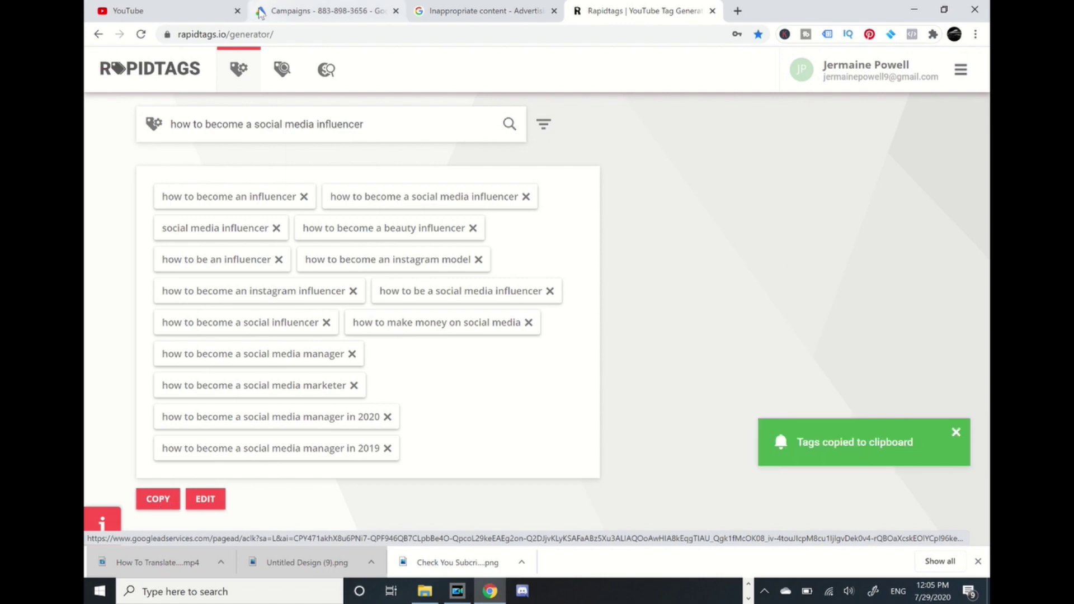
# Open the Video details page for 'How To Become A Successful Social Media Influencer Intro' in YouTube Studio.
pyautogui.click(188, 11)
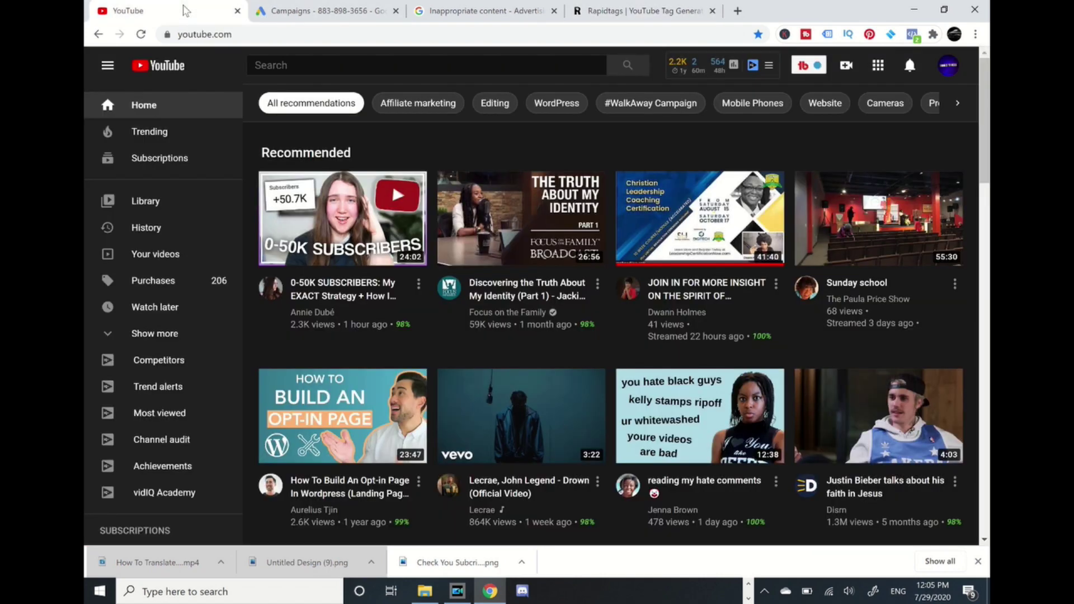
pyautogui.click(950, 67)
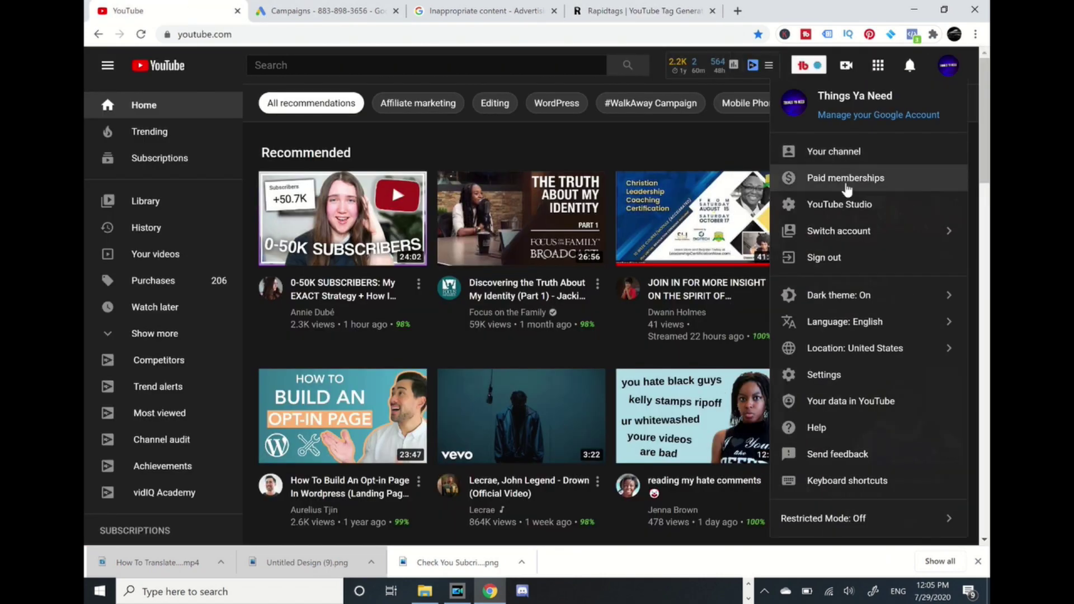
pyautogui.click(845, 205)
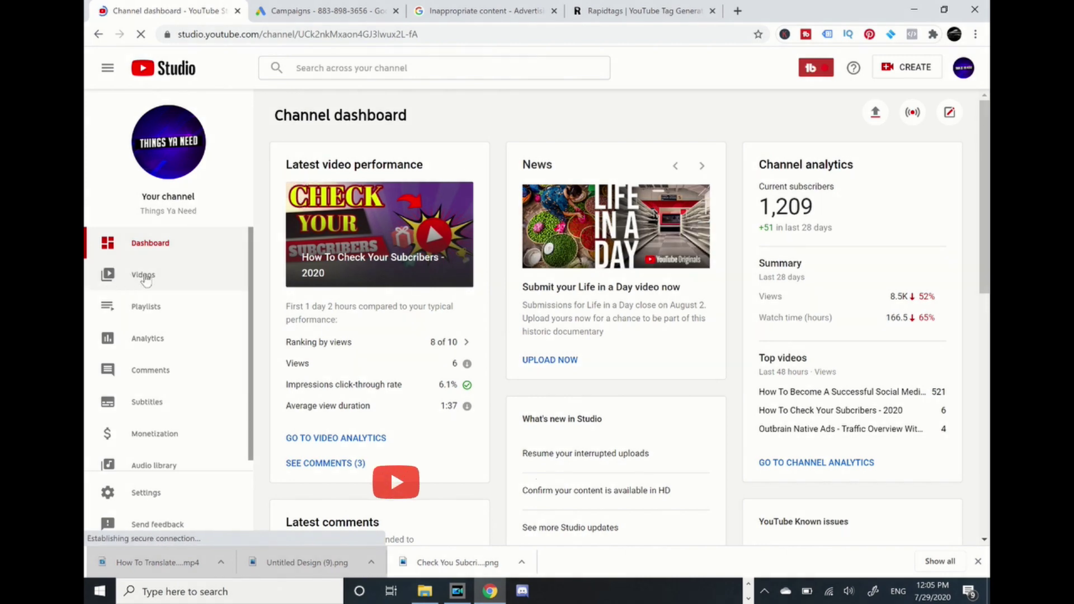
pyautogui.click(144, 275)
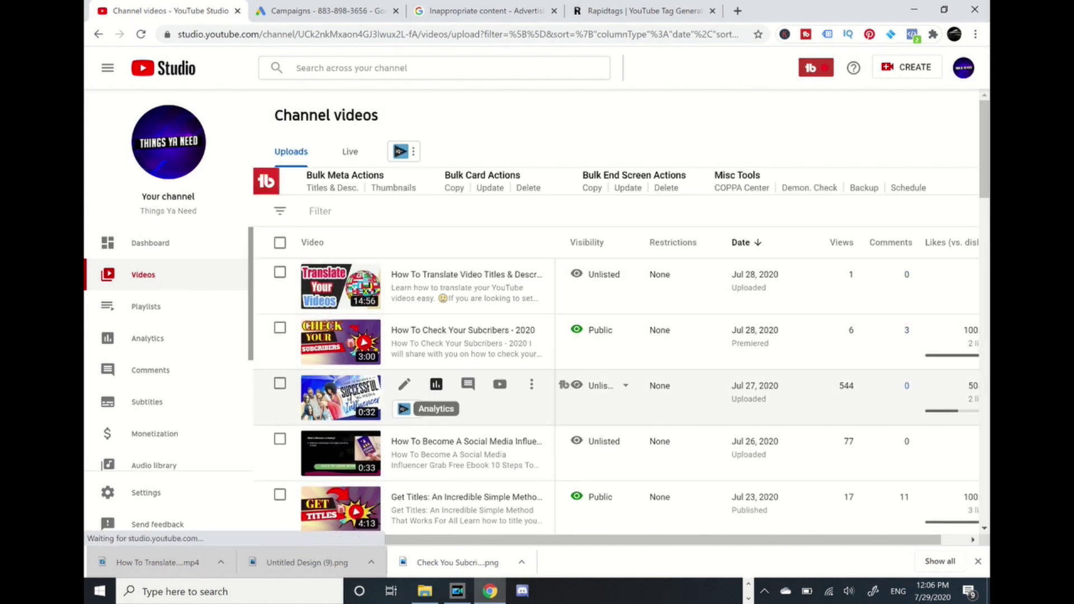
pyautogui.click(353, 398)
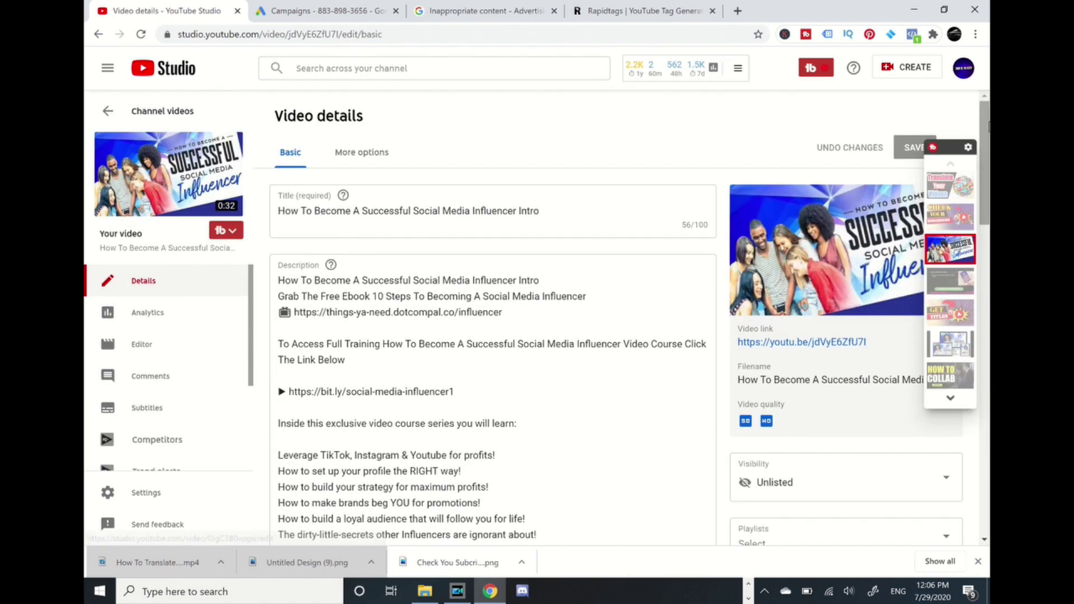
# Paste the copied tags into the video's Tags field, drop 'how to make money on social media', and return to Rapidtags.
pyautogui.scroll(-5, 981, 168)
pyautogui.scroll(-7, 982, 167)
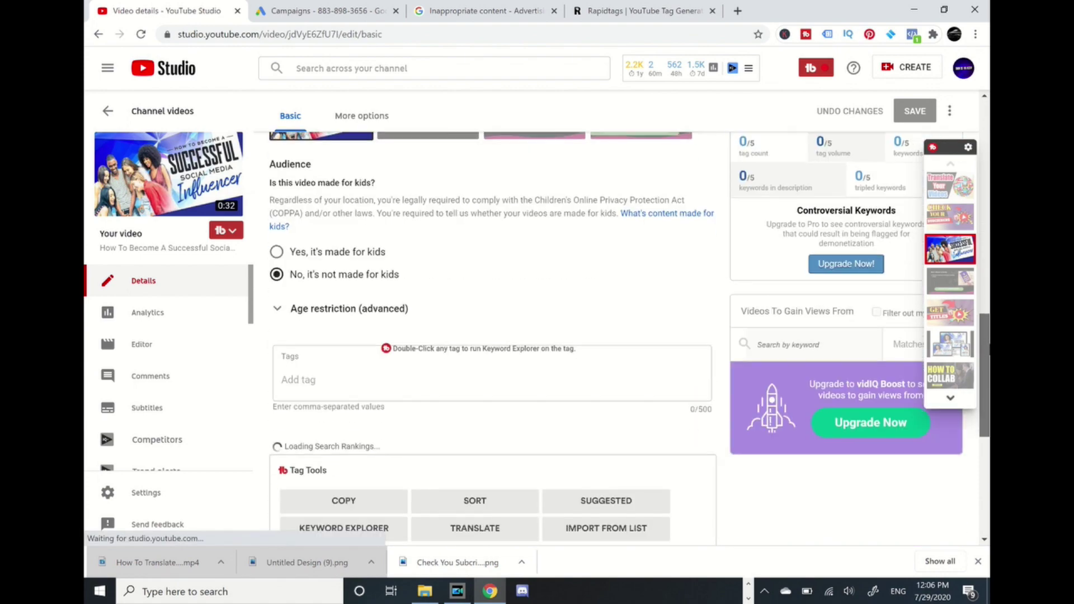
pyautogui.moveTo(983, 329); pyautogui.dragTo(986, 352)
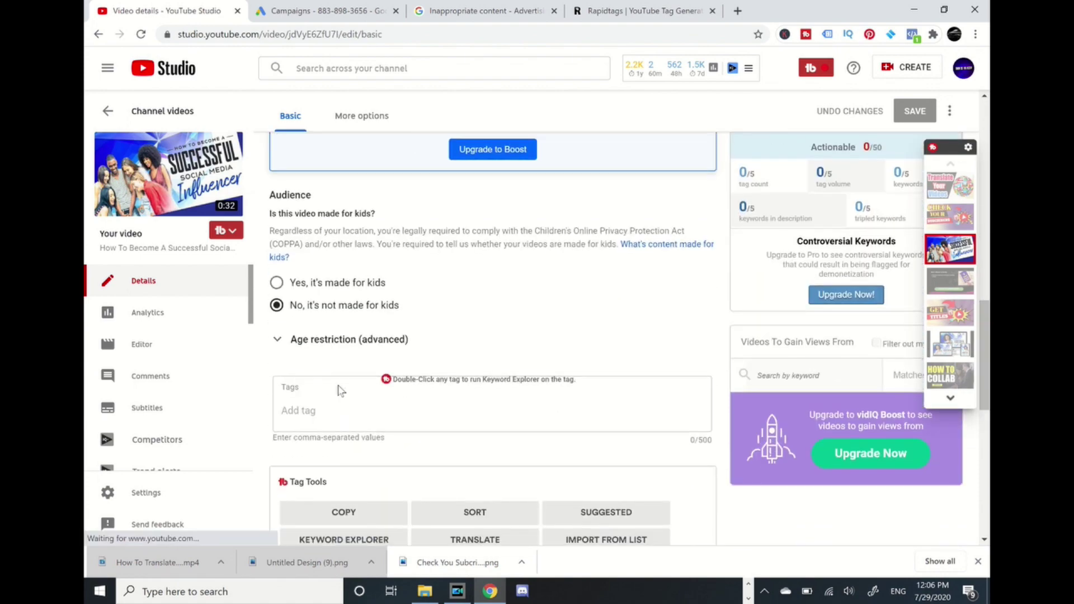
pyautogui.click(300, 419)
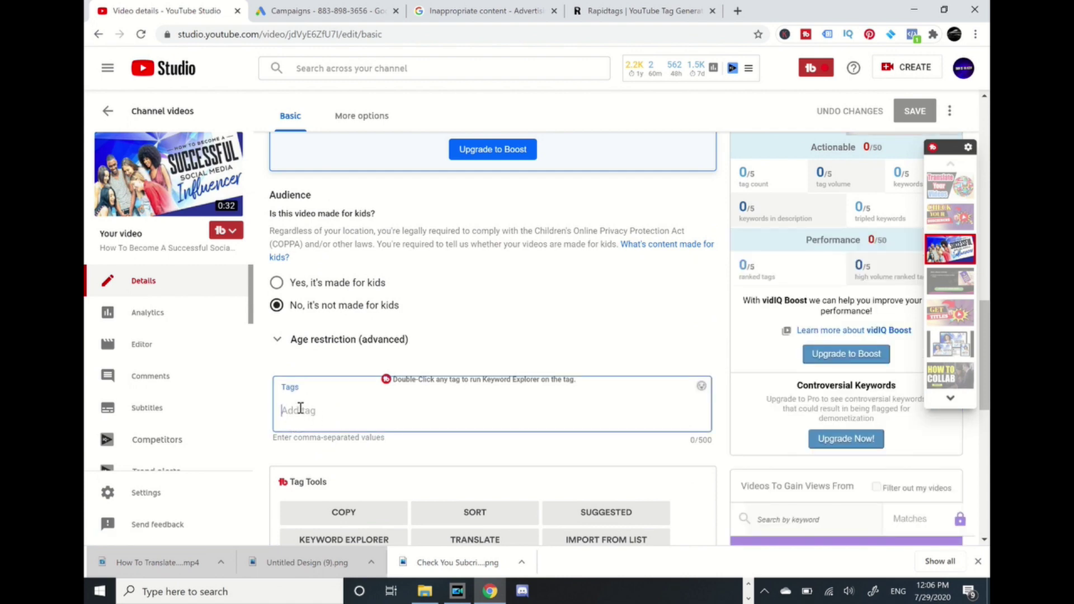
pyautogui.hotkey('ctrl', 'v')
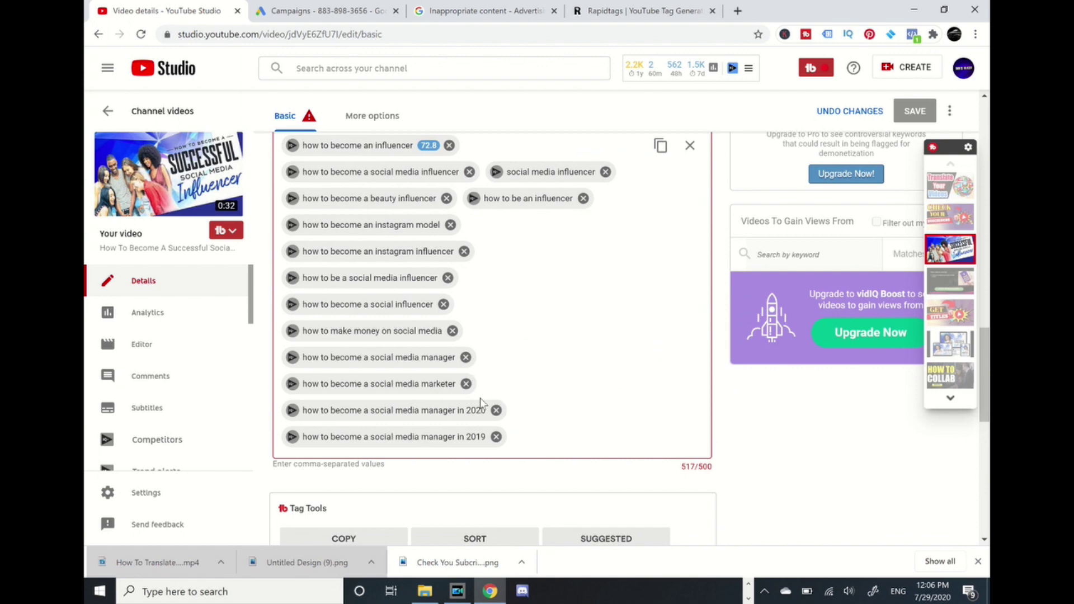
pyautogui.click(453, 331)
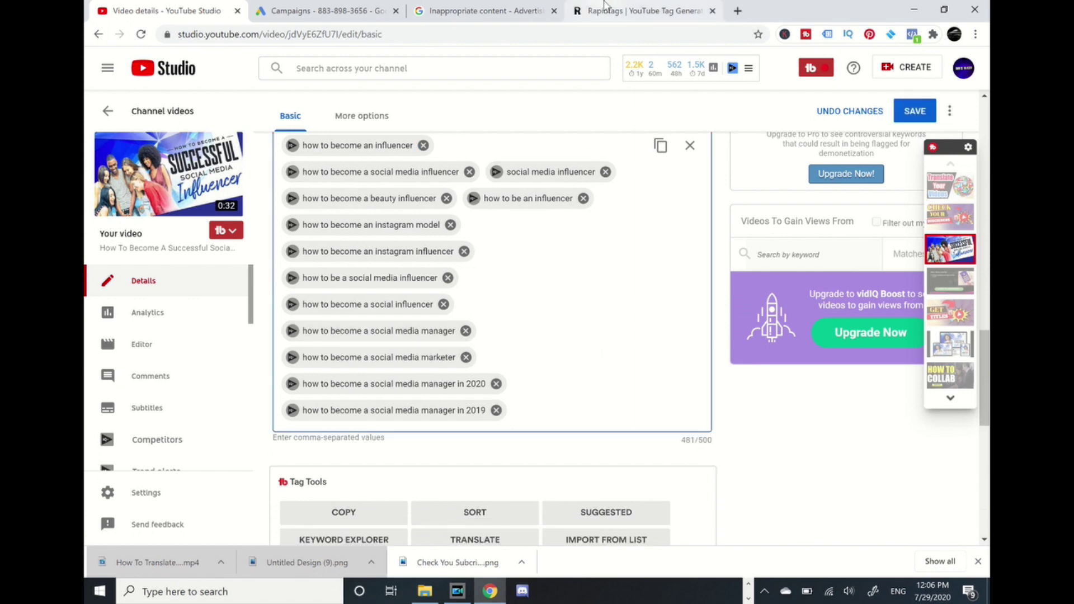
pyautogui.click(618, 12)
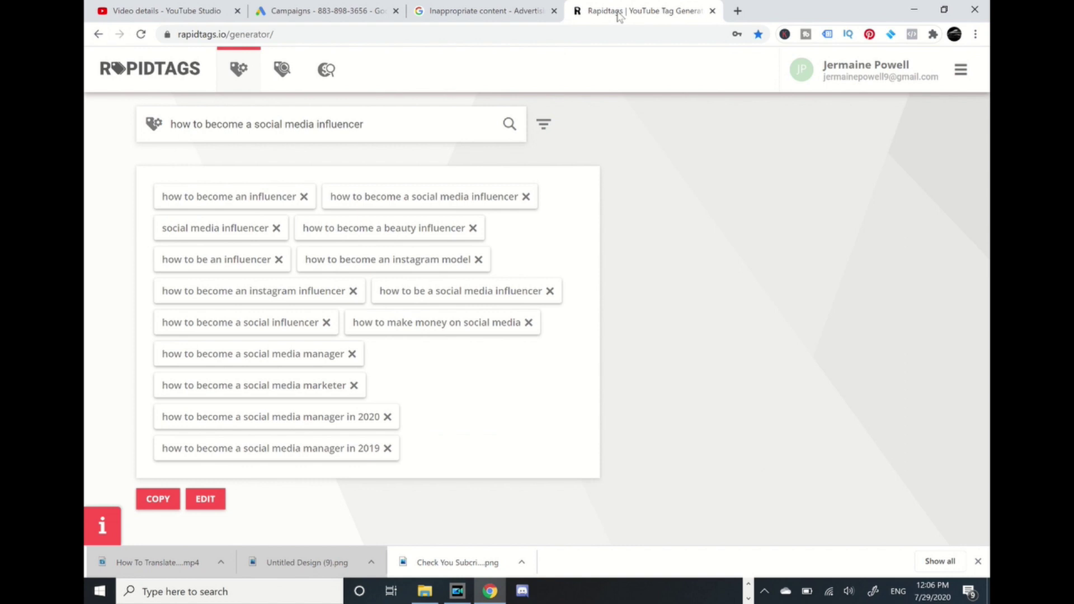
pyautogui.click(380, 136)
# Change the Rapidtags search title to 'how to make money online'.
pyautogui.press('BackSpace')
pyautogui.press('BackSpace')
pyautogui.press('BackSpace')
pyautogui.press('BackSpace')
pyautogui.press('BackSpace')
pyautogui.press('BackSpace')
pyautogui.press('BackSpace')
pyautogui.press('BackSpace')
pyautogui.press('BackSpace')
pyautogui.press('BackSpace')
pyautogui.press('BackSpace')
pyautogui.press('BackSpace')
pyautogui.press('BackSpace')
pyautogui.press('BackSpace')
pyautogui.press('BackSpace')
pyautogui.press('BackSpace')
pyautogui.press('BackSpace')
pyautogui.press('BackSpace')
pyautogui.press('BackSpace')
pyautogui.press('BackSpace')
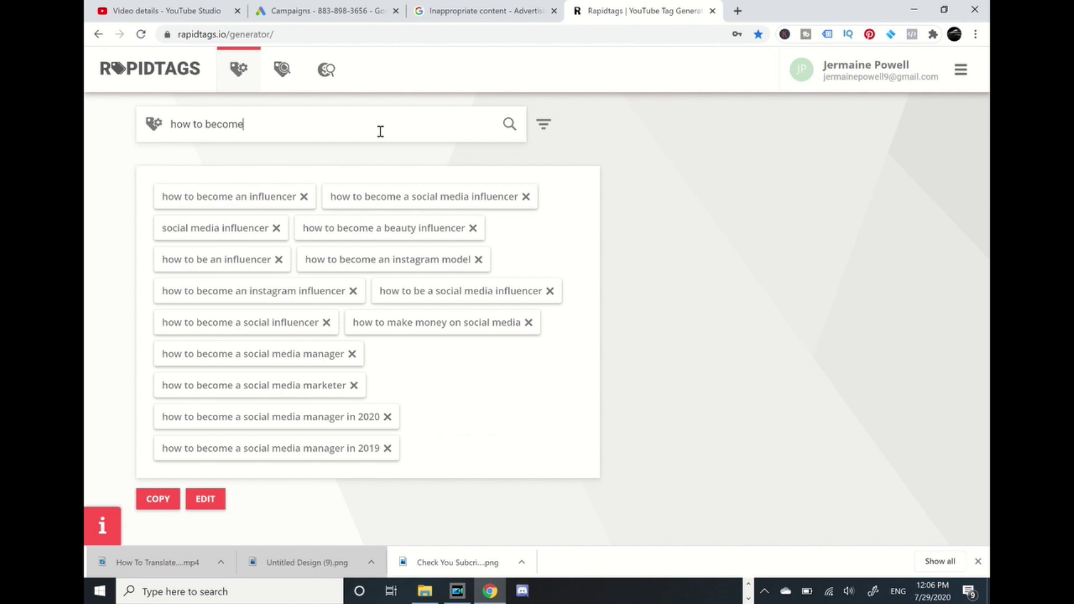
pyautogui.press('BackSpace')
pyautogui.press('BackSpace')
pyautogui.press('BackSpace')
pyautogui.write('make mon')
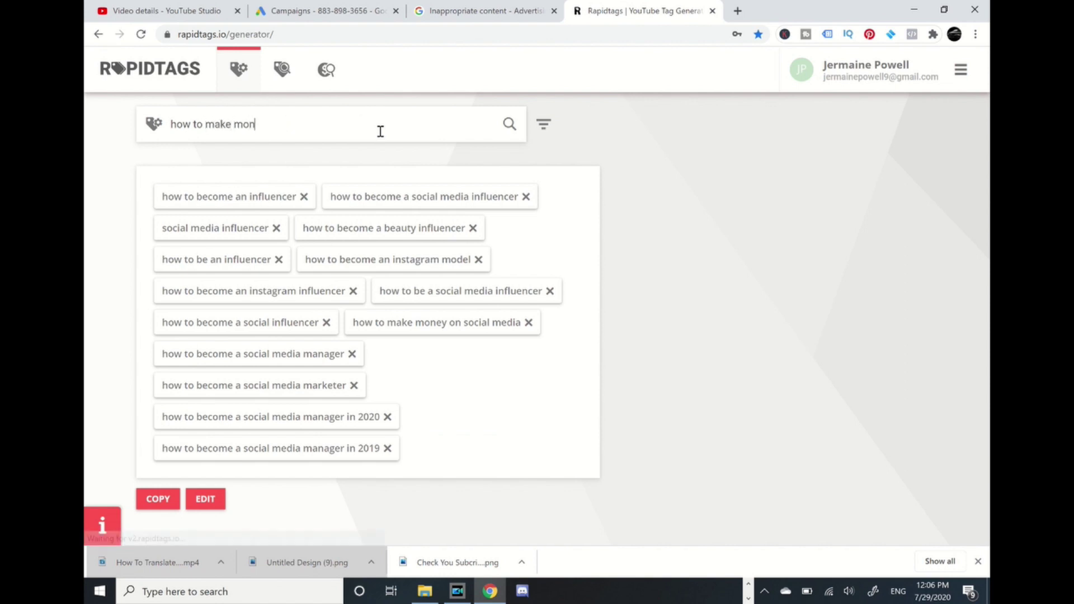
pyautogui.write('ey onl')
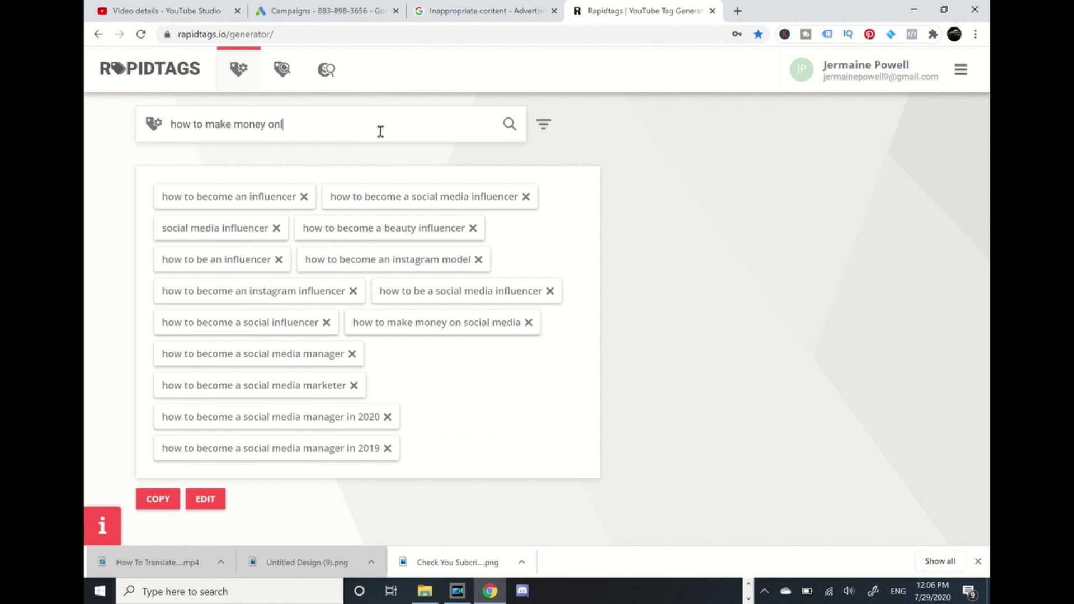
pyautogui.write('ine')
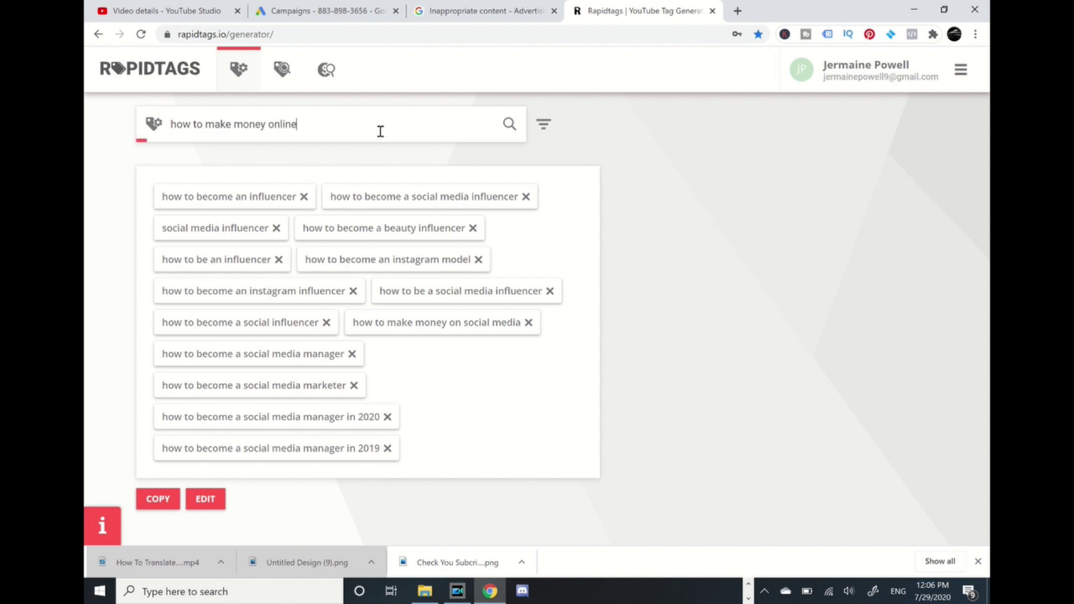